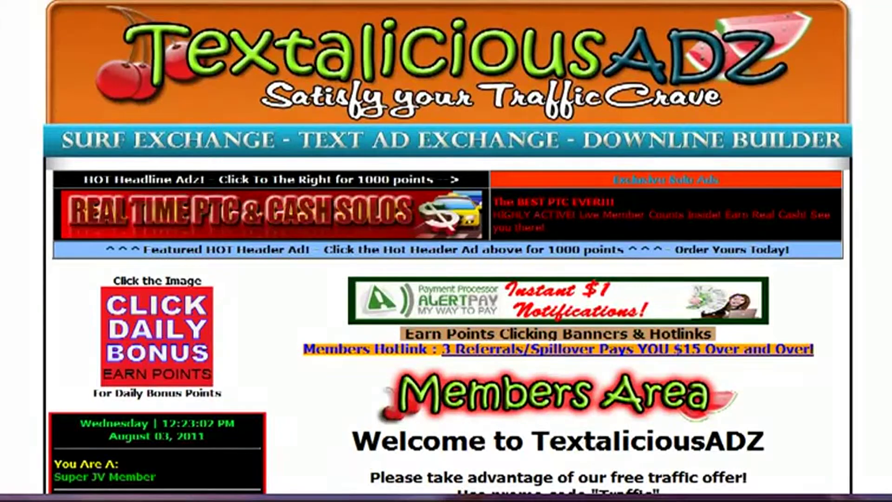
- Open Set-Up Your Ads and follow the Solo ads link (13 to add) to Add Your Solo Ads
{"action": "scroll", "coordinate": [446, 251], "scroll_direction": "down", "scroll_amount": 15}
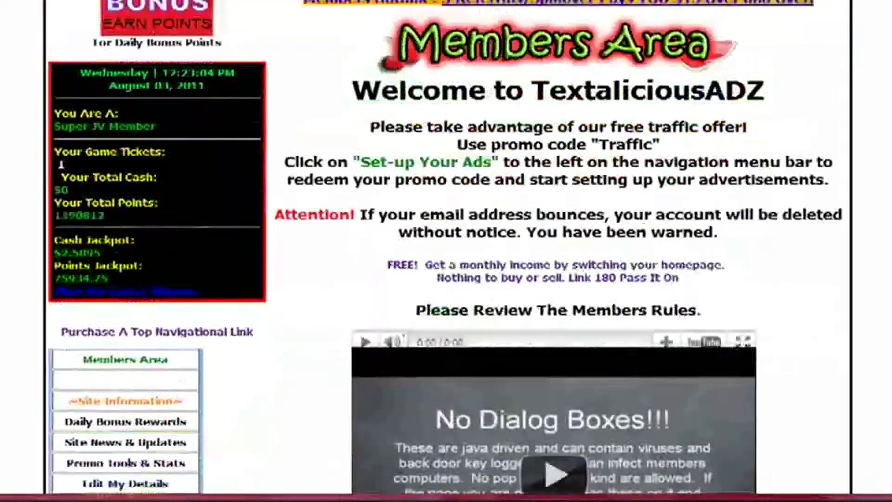
{"action": "scroll", "coordinate": [446, 251], "scroll_direction": "down", "scroll_amount": 1}
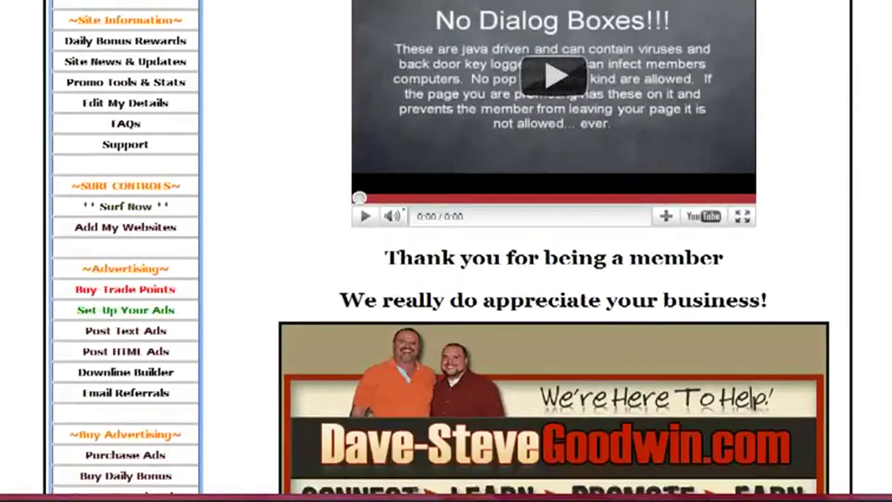
{"action": "left_click", "coordinate": [157, 315]}
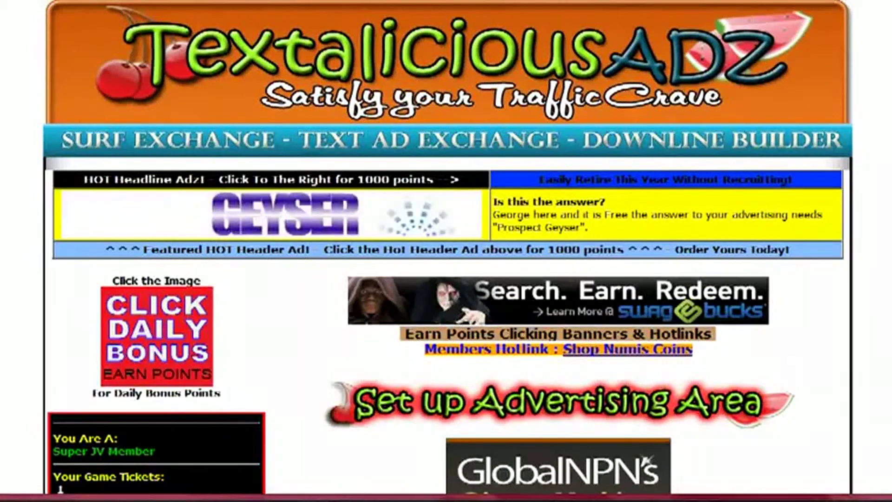
{"action": "scroll", "coordinate": [446, 251], "scroll_direction": "down", "scroll_amount": 20}
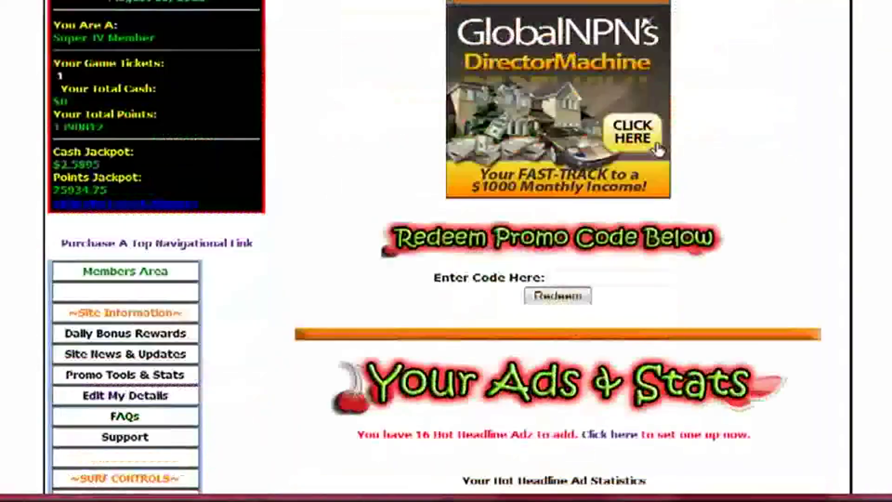
{"action": "scroll", "coordinate": [447, 251], "scroll_direction": "down", "scroll_amount": 20}
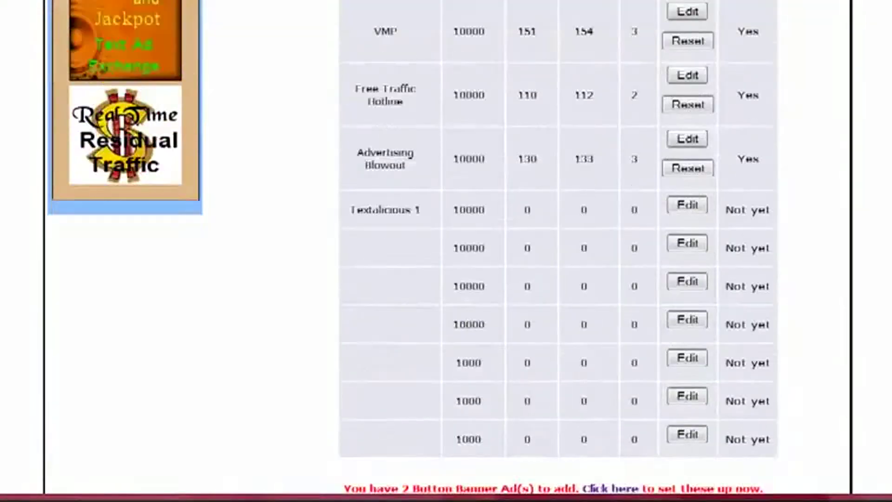
{"action": "scroll", "coordinate": [557, 251], "scroll_direction": "down", "scroll_amount": 10}
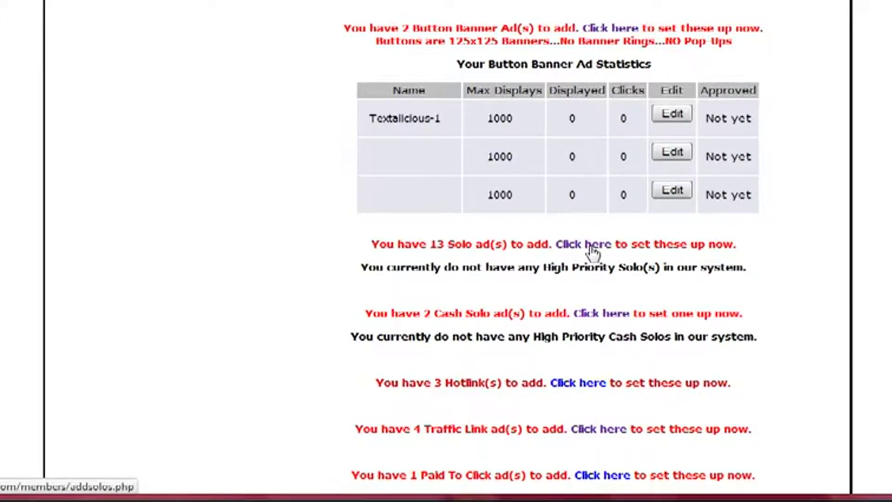
{"action": "left_click", "coordinate": [591, 247]}
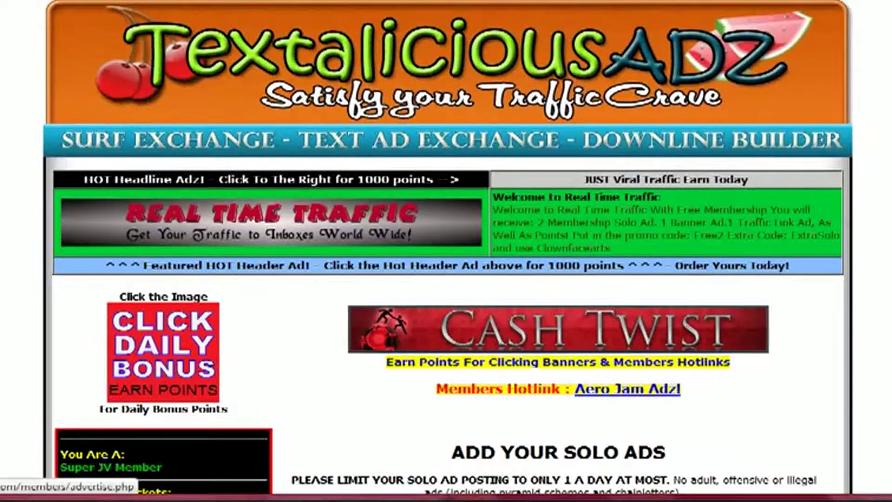
- Scroll down to the solo ad form and place the cursor in the empty Subject box
{"action": "scroll", "coordinate": [447, 251], "scroll_direction": "down", "scroll_amount": 8}
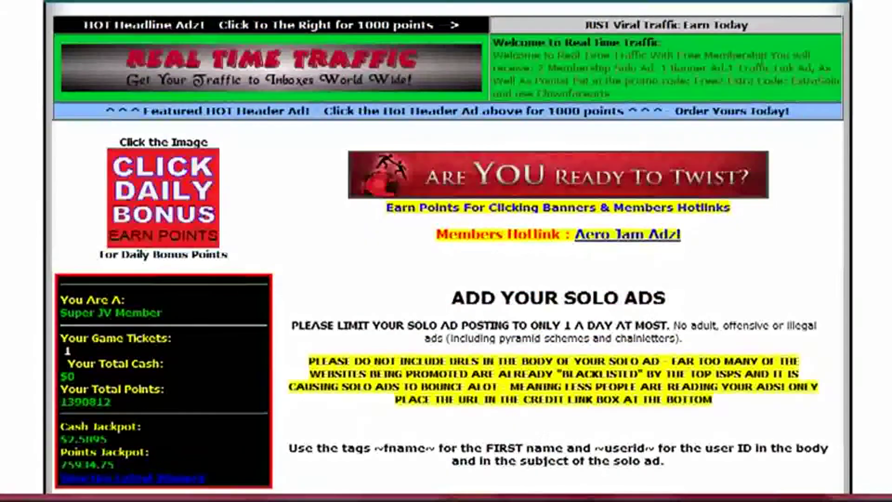
{"action": "scroll", "coordinate": [433, 165], "scroll_direction": "down", "scroll_amount": 1}
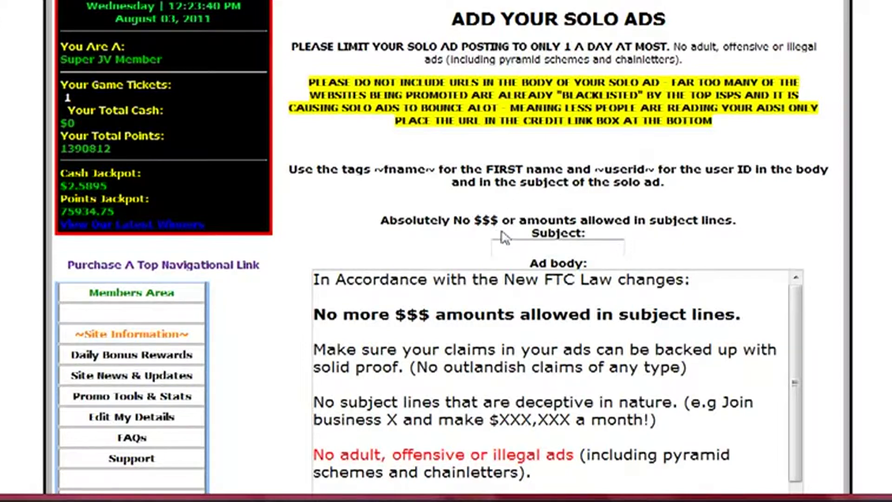
{"action": "left_click", "coordinate": [507, 242]}
- Go back to the Promotion Tools page and scroll to the sample subject lines
{"action": "key", "text": "alt+Left"}
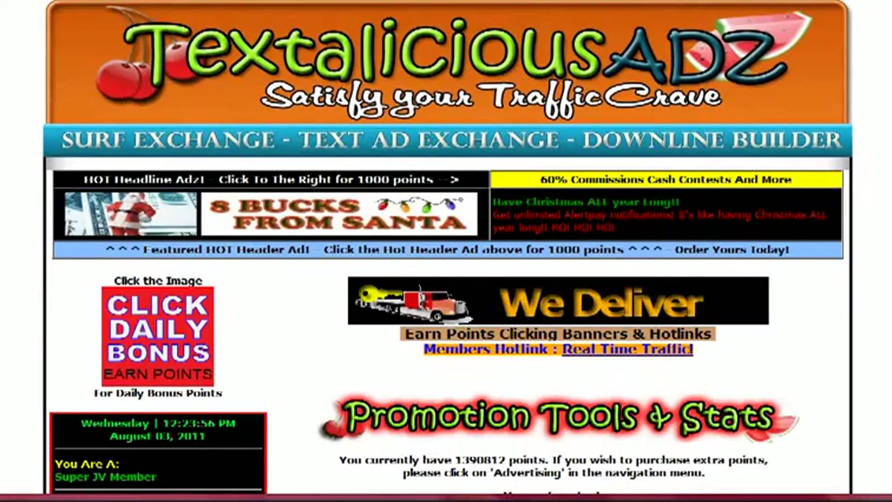
{"action": "scroll", "coordinate": [446, 251], "scroll_direction": "down", "scroll_amount": 10}
{"action": "scroll", "coordinate": [446, 251], "scroll_direction": "down", "scroll_amount": 20}
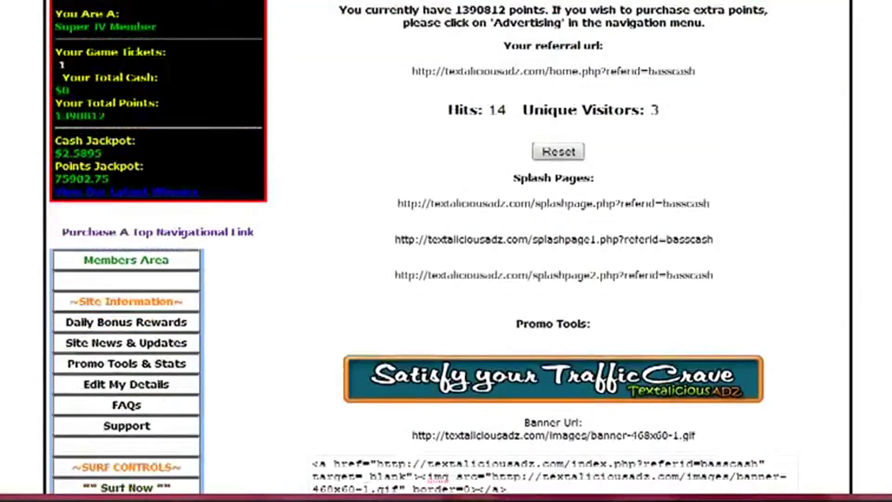
{"action": "scroll", "coordinate": [446, 251], "scroll_direction": "down", "scroll_amount": 20}
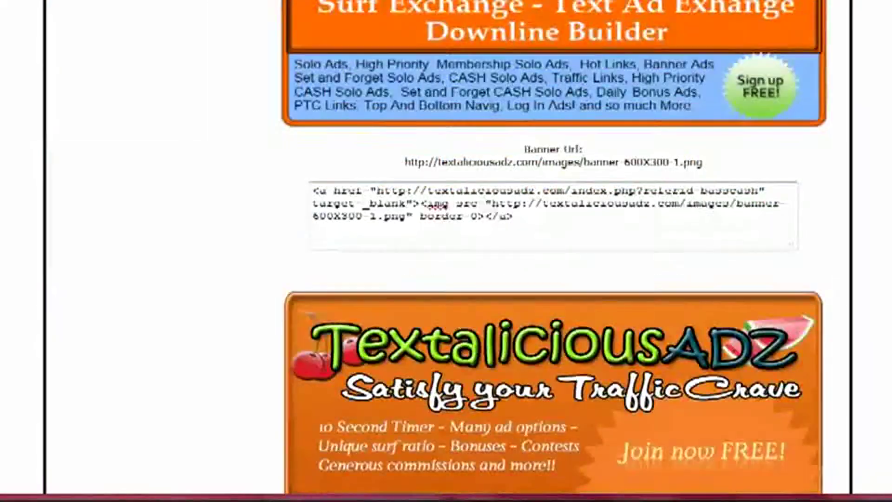
{"action": "scroll", "coordinate": [446, 251], "scroll_direction": "down", "scroll_amount": 9}
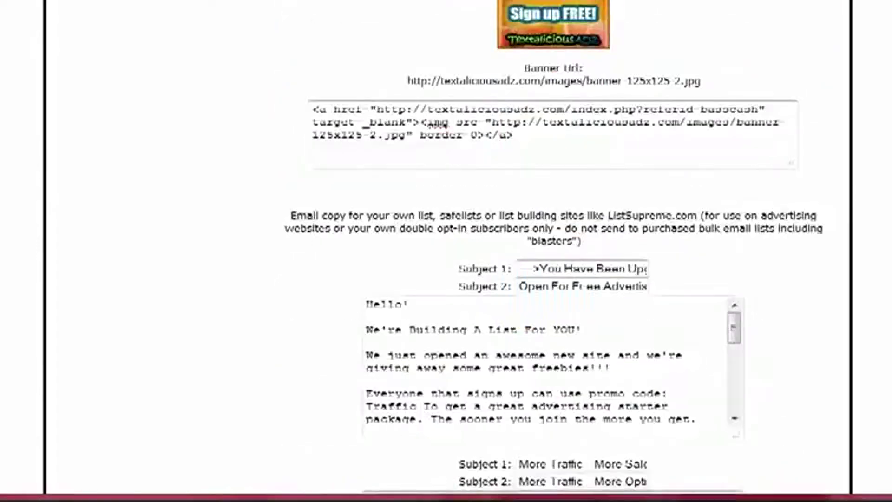
{"action": "scroll", "coordinate": [446, 251], "scroll_direction": "up", "scroll_amount": 1}
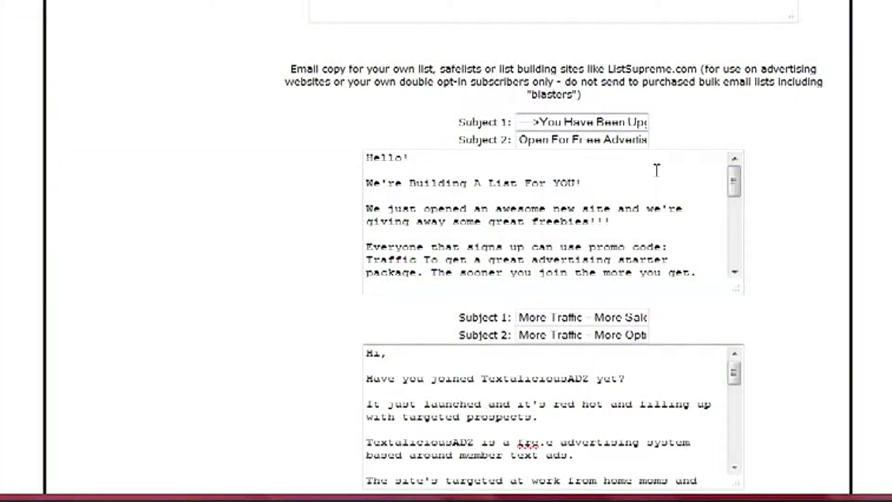
- Copy sample subject 2, 'Open For Free Advertising!', and return to the solo ad form
{"action": "left_click", "coordinate": [520, 137]}
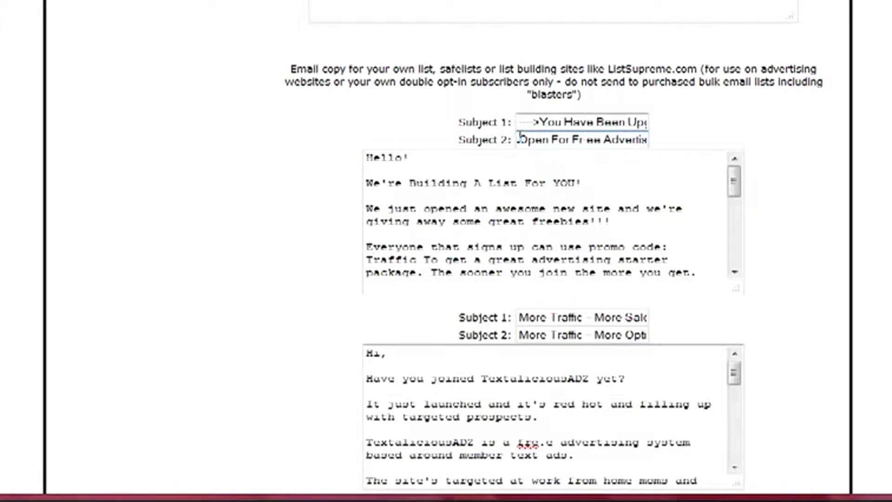
{"action": "left_click_drag", "start_coordinate": [520, 138], "coordinate": [715, 145]}
{"action": "right_click", "coordinate": [603, 143]}
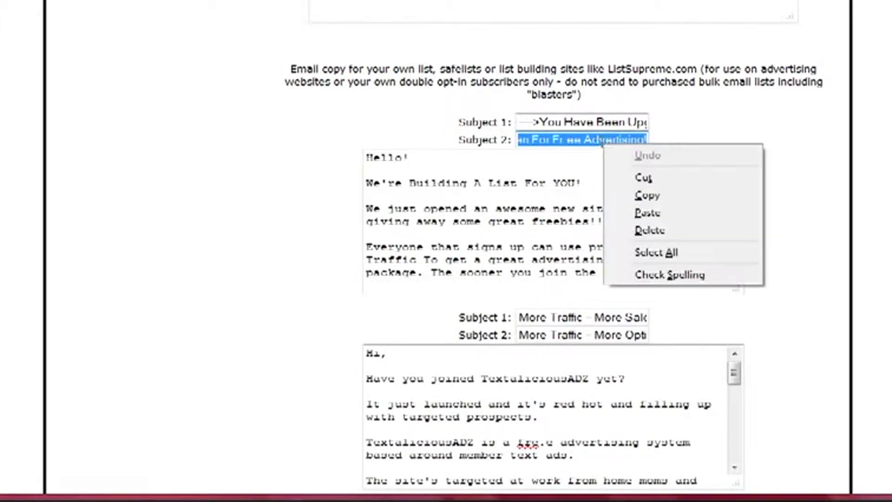
{"action": "left_click", "coordinate": [656, 252]}
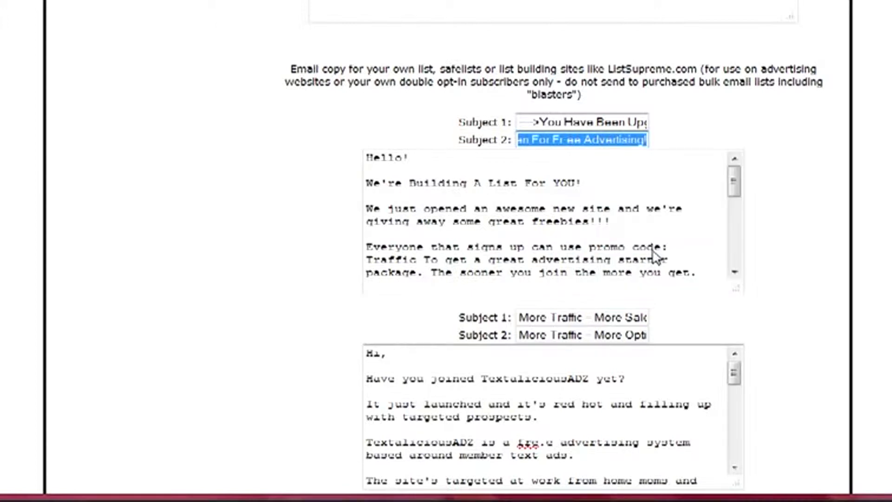
{"action": "right_click", "coordinate": [603, 143]}
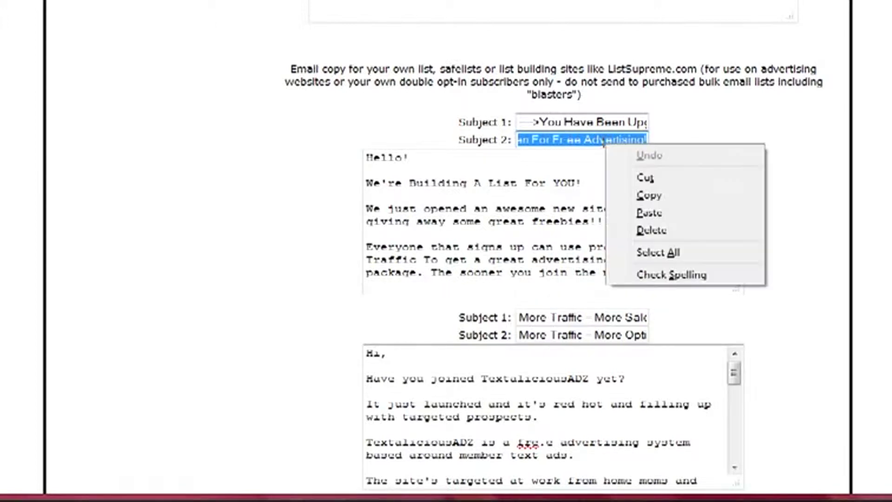
{"action": "left_click", "coordinate": [651, 203]}
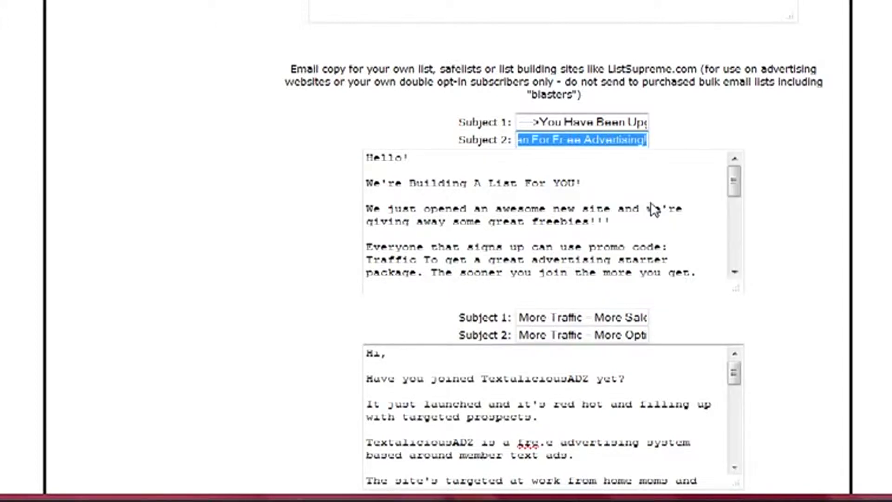
{"action": "key", "text": "ctrl+Tab"}
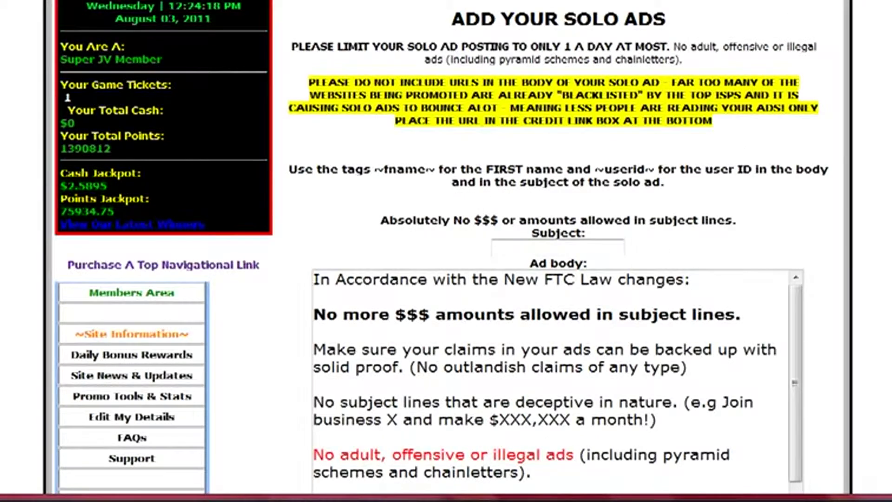
- Paste 'Open For Free Advertising!' into the solo ad's Subject field
{"action": "right_click", "coordinate": [565, 247]}
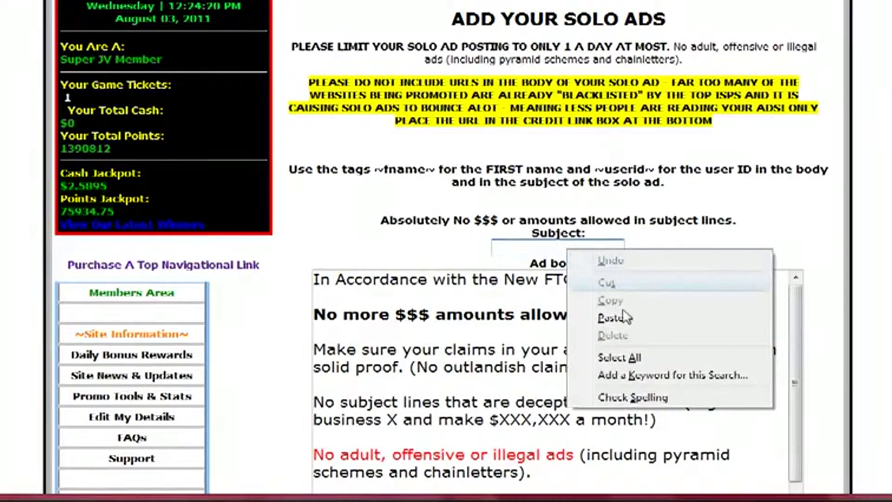
{"action": "left_click", "coordinate": [610, 318]}
{"action": "left_click", "coordinate": [704, 245]}
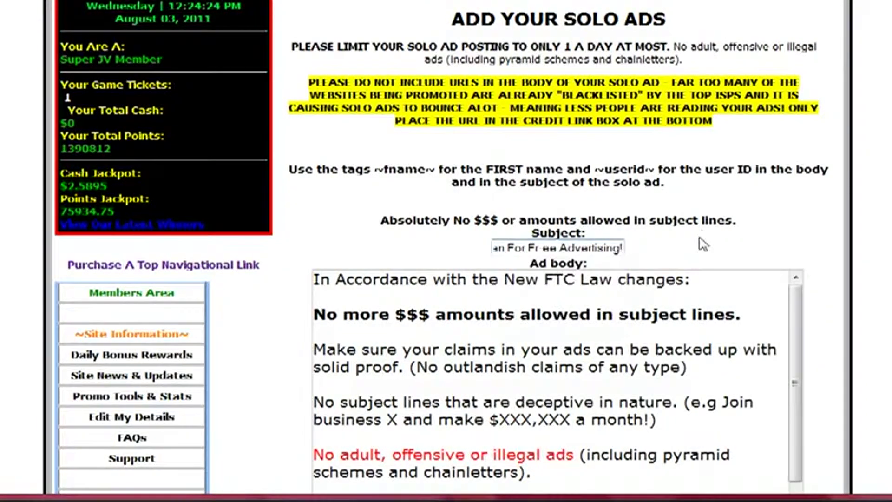
- Select and delete the default FTC rules text from the ad body
{"action": "scroll", "coordinate": [839, 261], "scroll_direction": "down", "scroll_amount": 3}
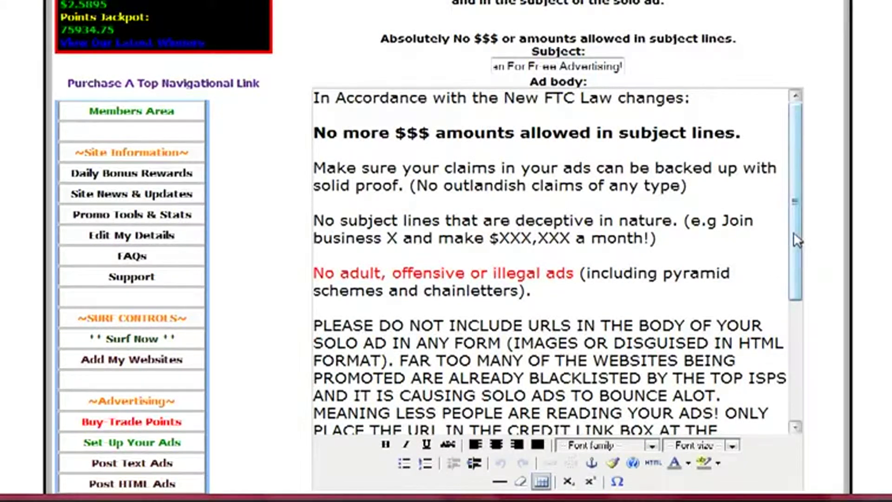
{"action": "left_click_drag", "start_coordinate": [795, 240], "coordinate": [808, 400]}
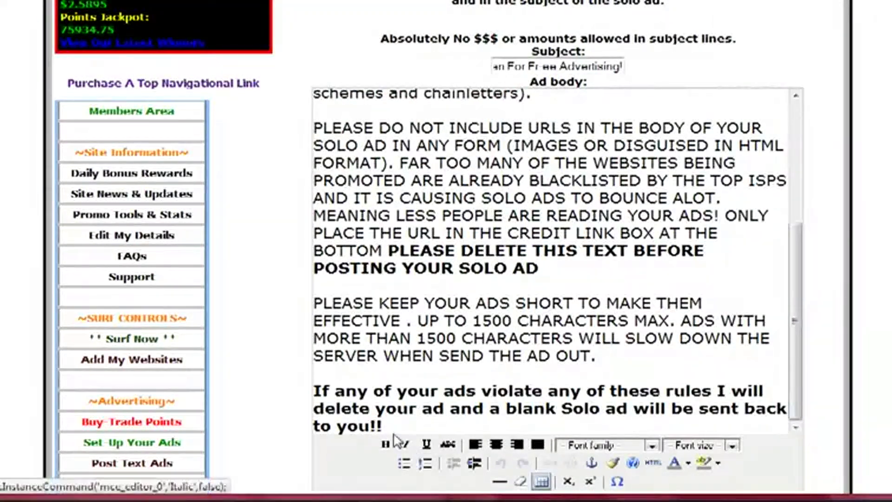
{"action": "left_click_drag", "start_coordinate": [384, 428], "coordinate": [314, 79]}
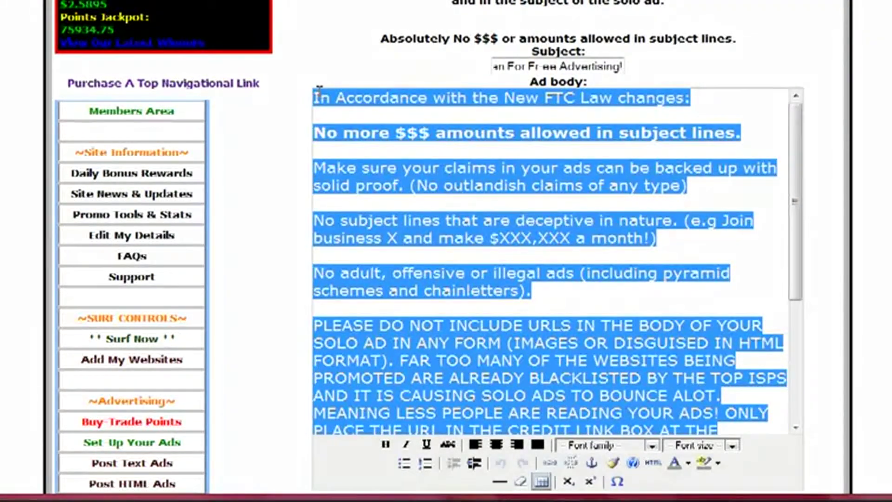
{"action": "key", "text": "Delete"}
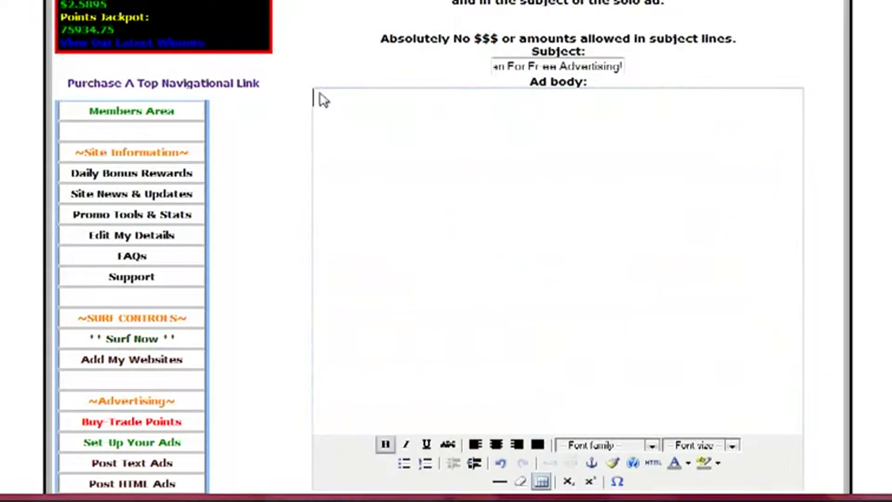
{"action": "key", "text": "ctrl+Tab"}
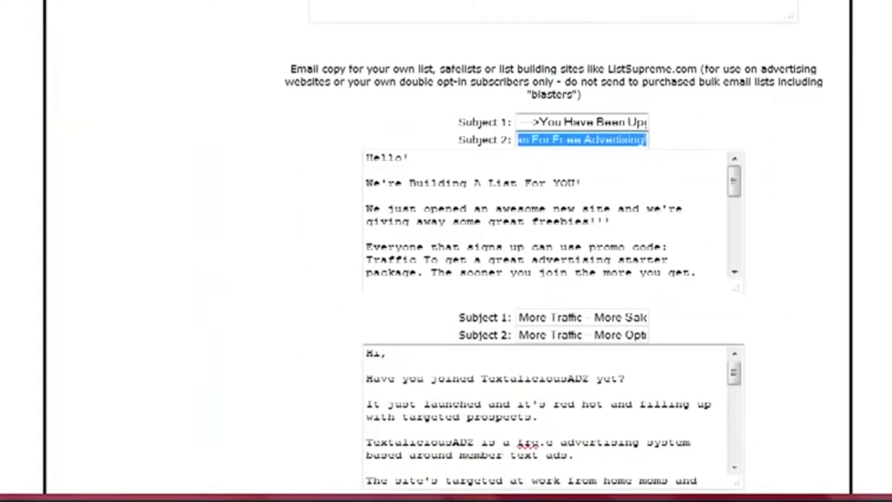
- Select the entire first promo email text and copy it
{"action": "left_click_drag", "start_coordinate": [735, 180], "coordinate": [750, 286]}
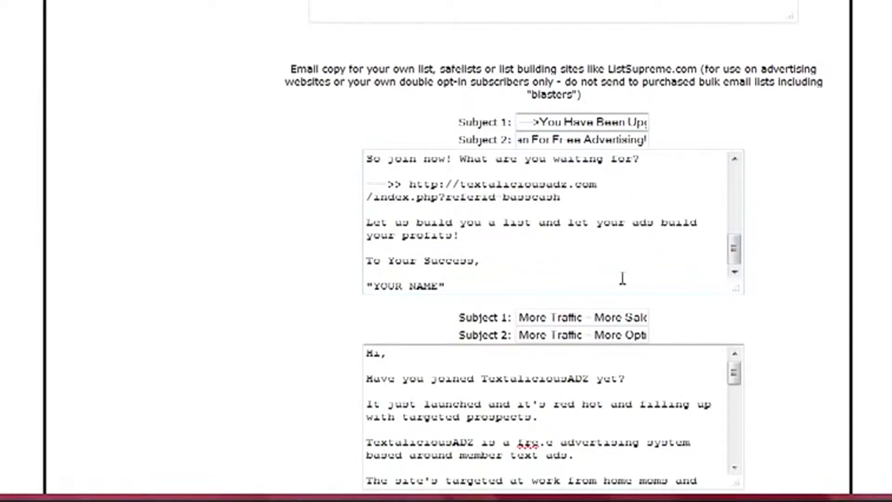
{"action": "left_click_drag", "start_coordinate": [447, 286], "coordinate": [345, 109]}
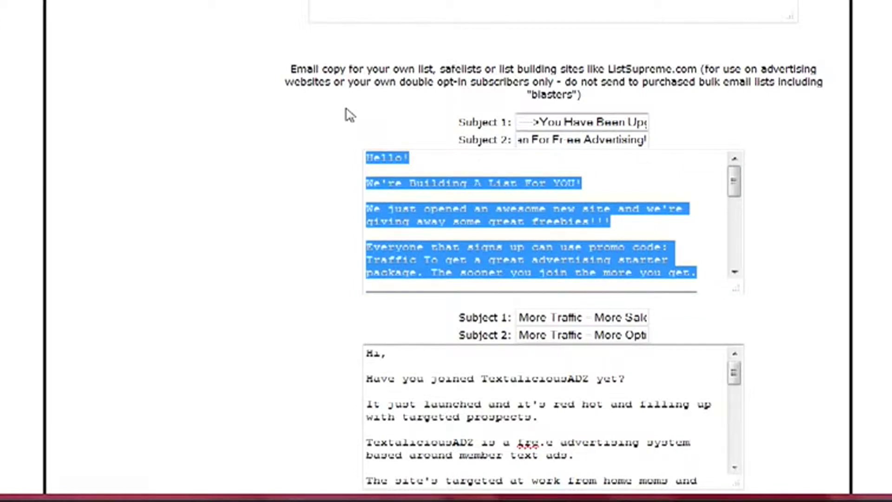
{"action": "right_click", "coordinate": [416, 214]}
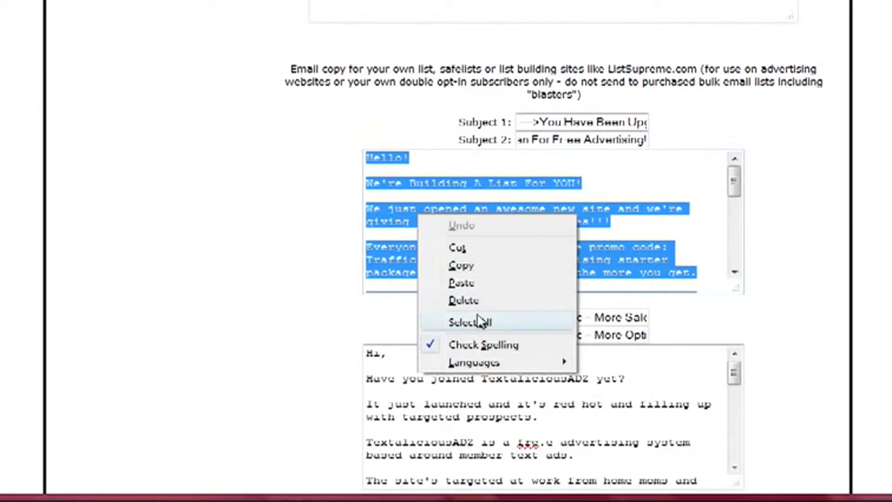
{"action": "left_click", "coordinate": [462, 265]}
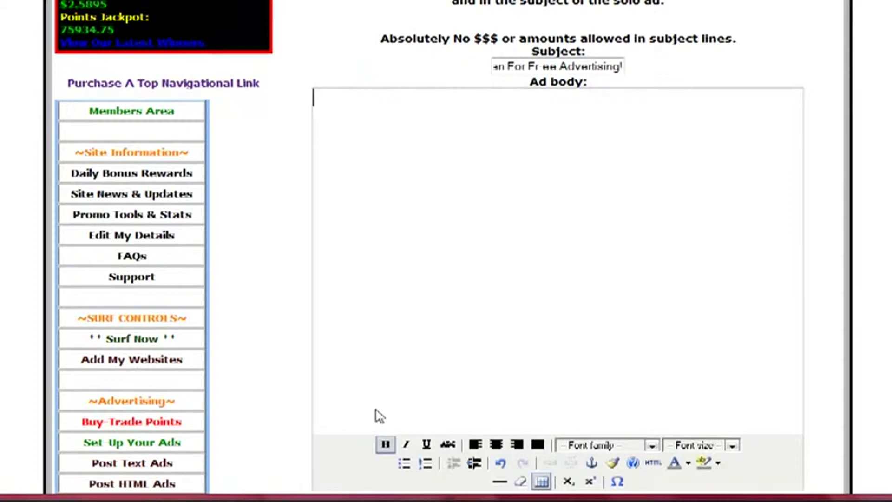
- Set the ad body font to Book Antiqua, size 3 (12 pt), in dark blue
{"action": "left_click", "coordinate": [385, 445]}
{"action": "left_click", "coordinate": [653, 446]}
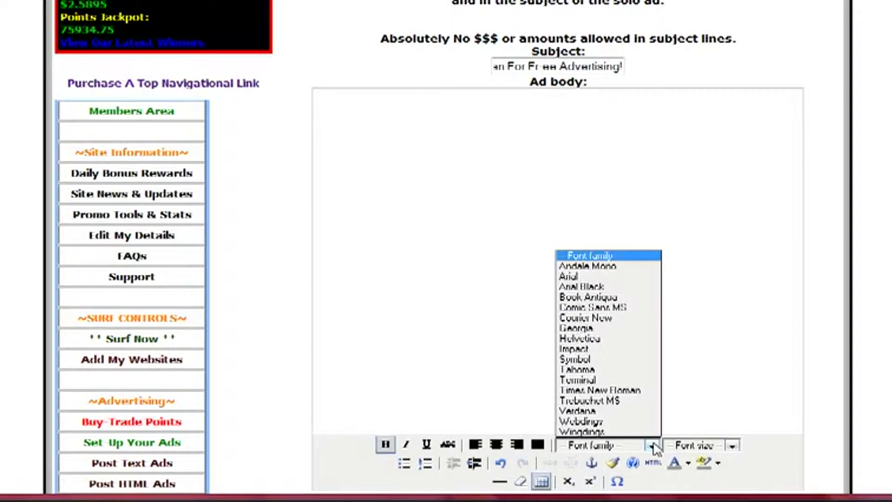
{"action": "left_click", "coordinate": [632, 299]}
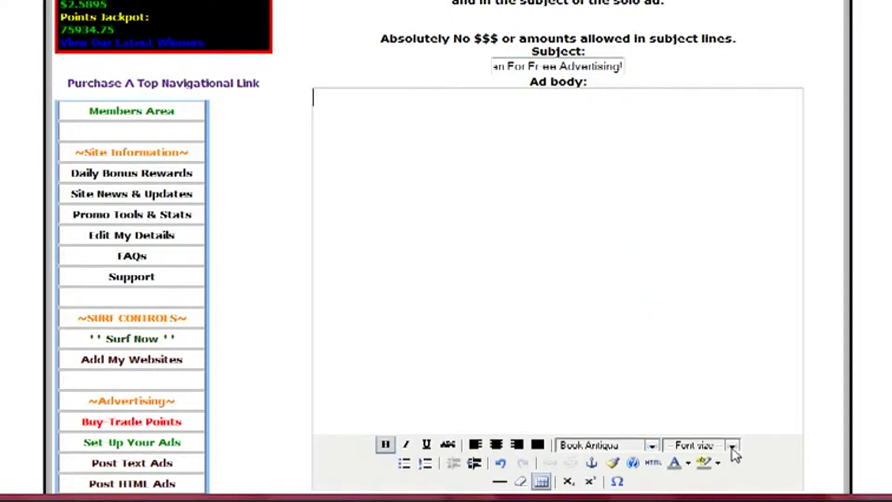
{"action": "left_click", "coordinate": [732, 447]}
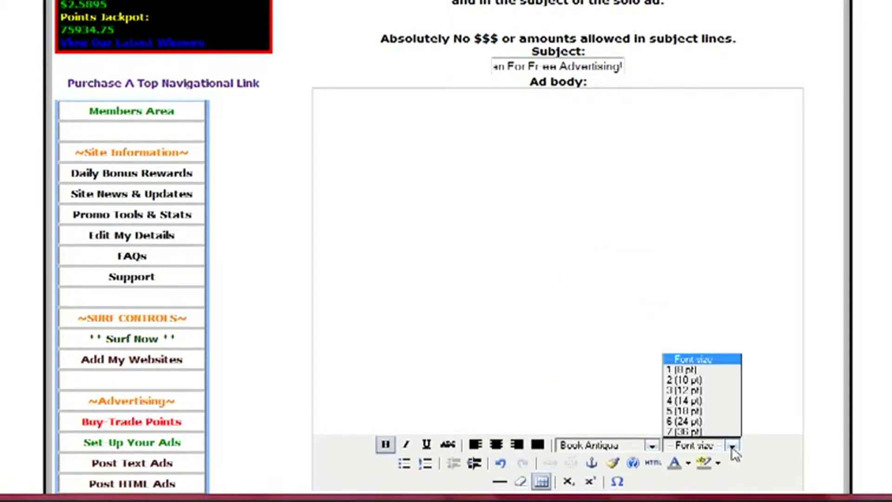
{"action": "left_click", "coordinate": [723, 391]}
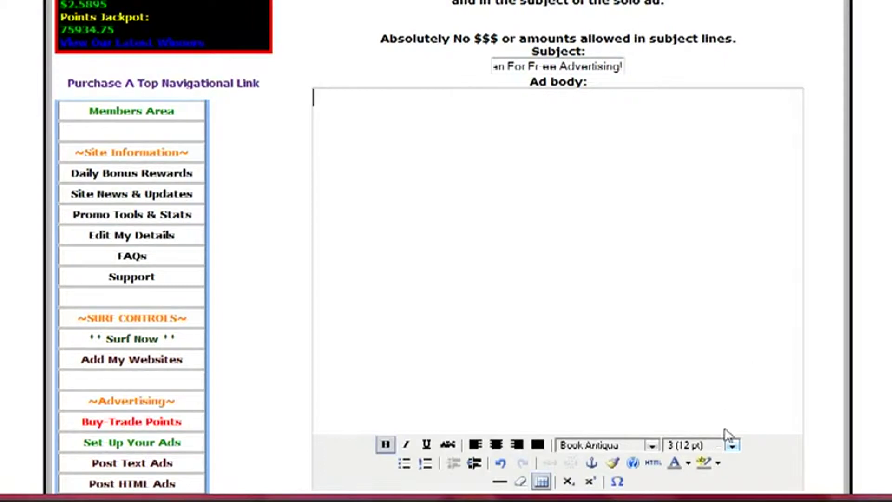
{"action": "left_click", "coordinate": [689, 464]}
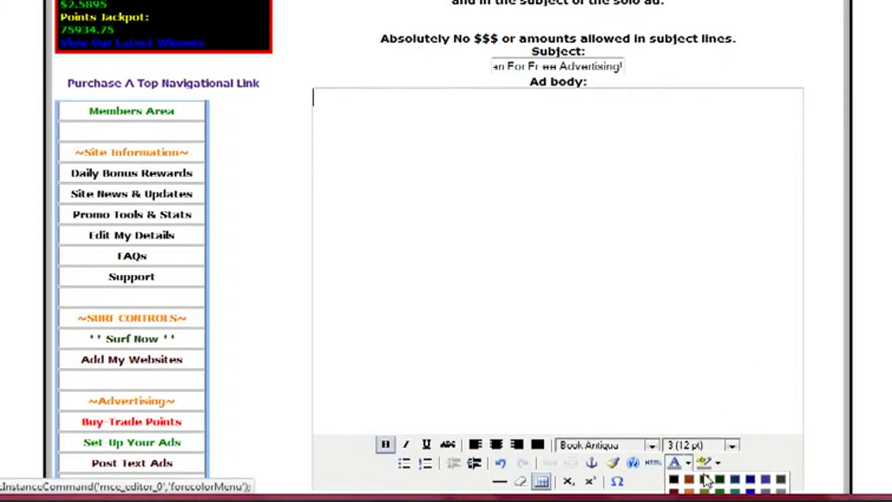
{"action": "left_click", "coordinate": [768, 482]}
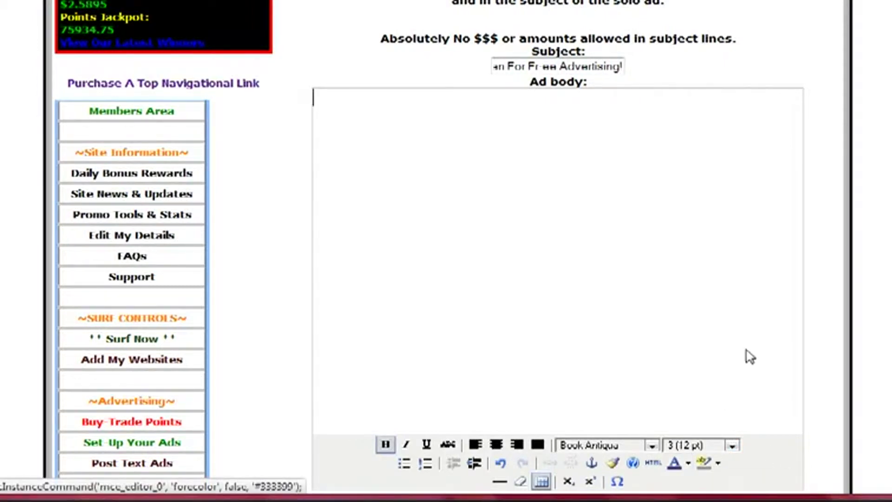
- Paste the promo email into the ad body and select the referral URL near its end
{"action": "right_click", "coordinate": [513, 173]}
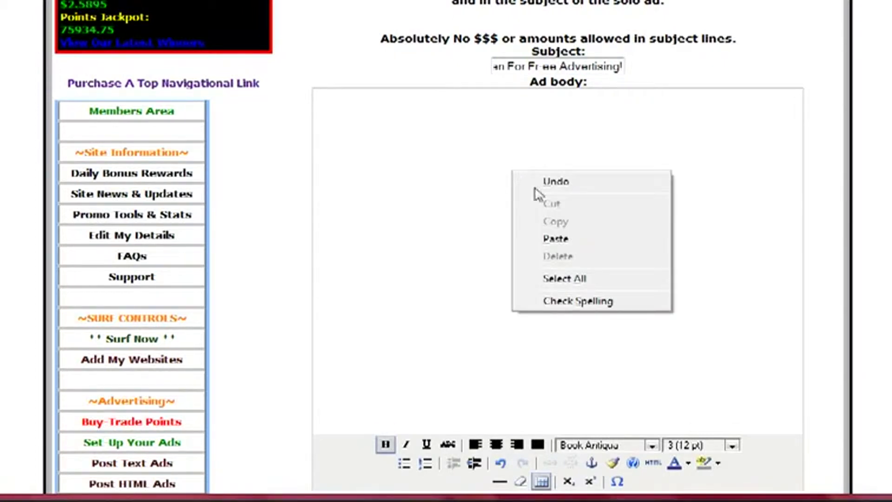
{"action": "left_click", "coordinate": [557, 240]}
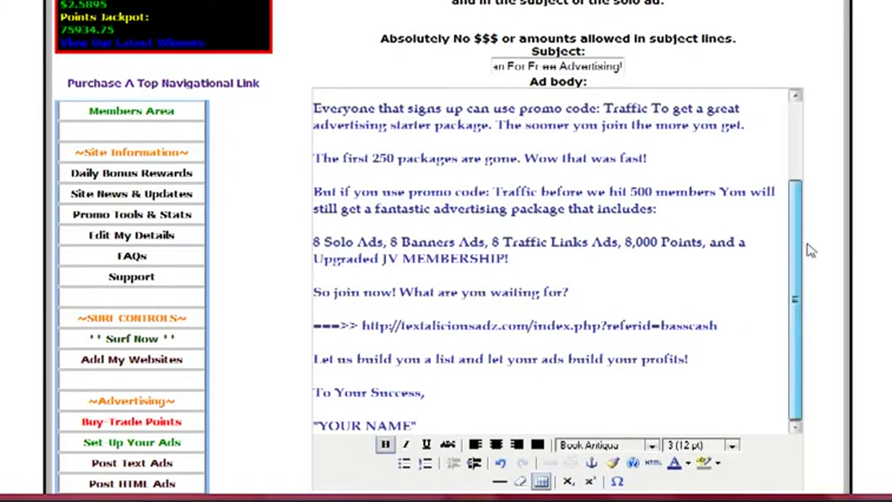
{"action": "scroll", "coordinate": [803, 200], "scroll_direction": "up", "scroll_amount": 3}
{"action": "left_click_drag", "start_coordinate": [803, 200], "coordinate": [796, 349]}
{"action": "left_click_drag", "start_coordinate": [720, 327], "coordinate": [362, 325]}
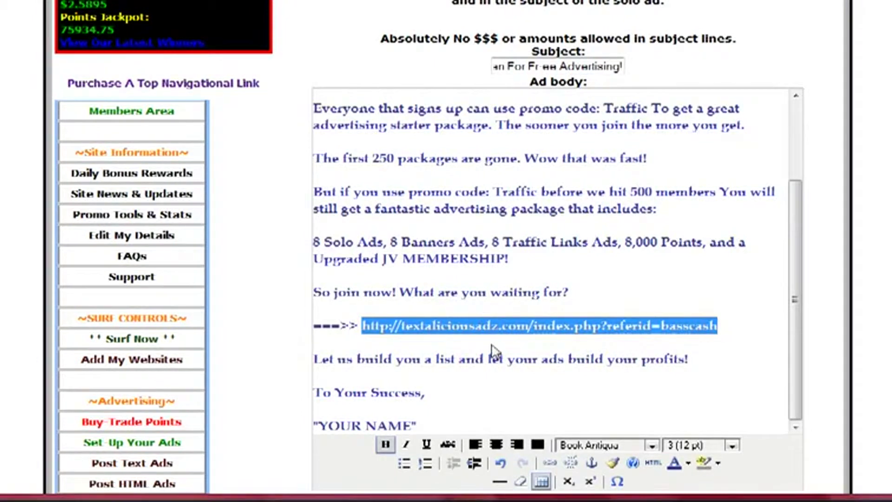
- Copy the referral URL, then delete it and its ===> arrow from the ad body
{"action": "right_click", "coordinate": [505, 325]}
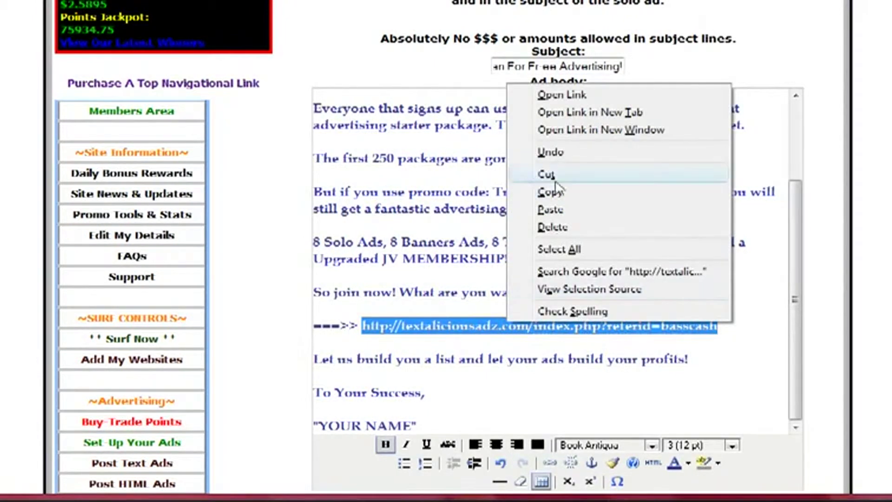
{"action": "left_click", "coordinate": [569, 194]}
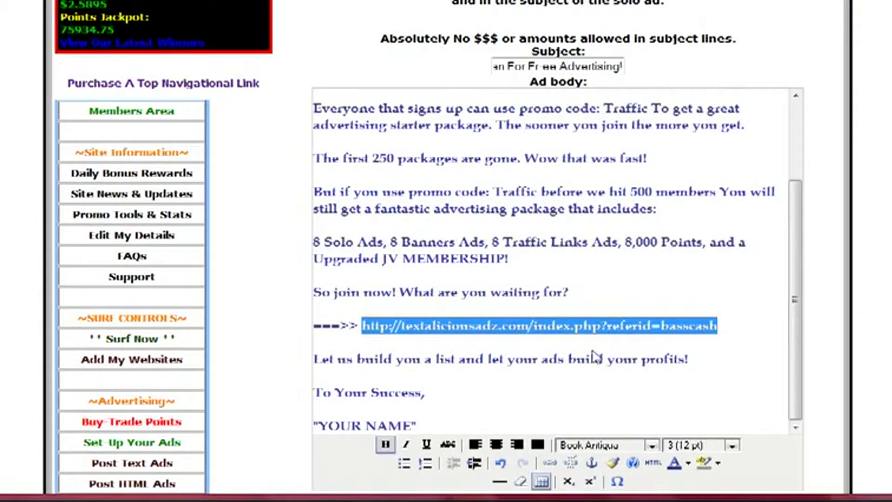
{"action": "key", "text": "Delete"}
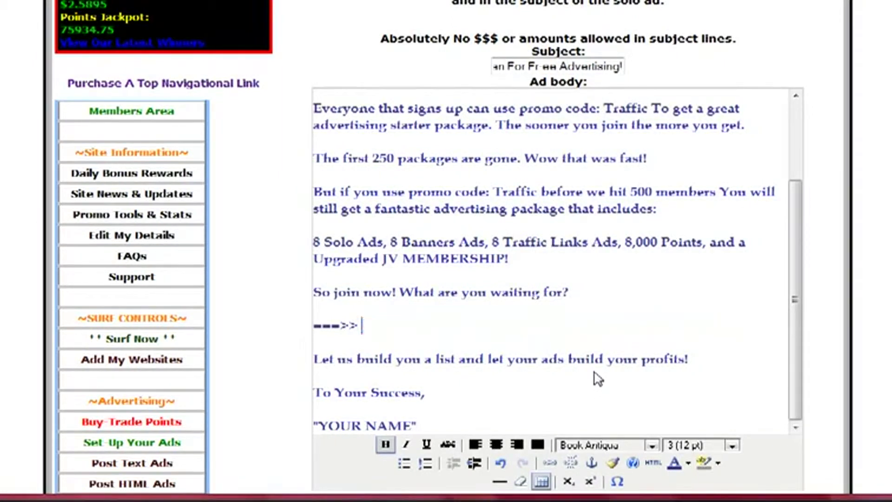
{"action": "key", "text": "Delete"}
{"action": "key", "text": "Delete"}
{"action": "key", "text": "BackSpace"}
{"action": "key", "text": "BackSpace"}
{"action": "key", "text": "BackSpace"}
{"action": "key", "text": "BackSpace"}
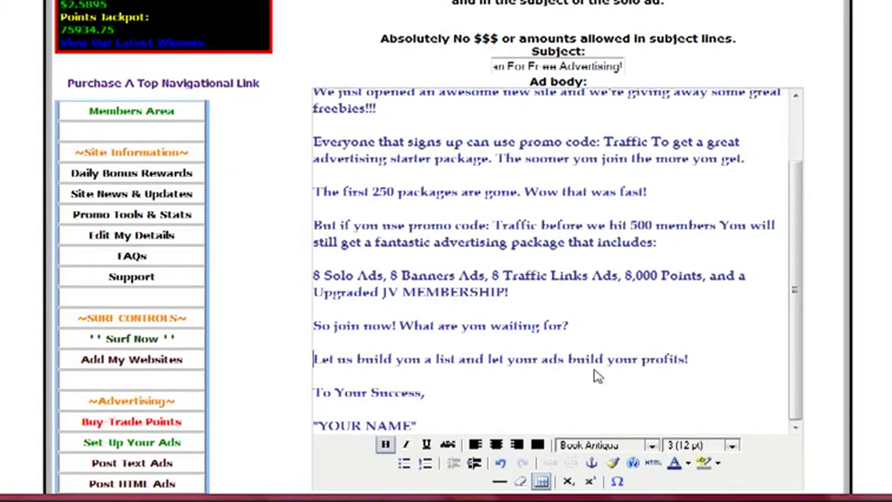
{"action": "scroll", "coordinate": [831, 388], "scroll_direction": "down", "scroll_amount": 3}
{"action": "left_click", "coordinate": [581, 345]}
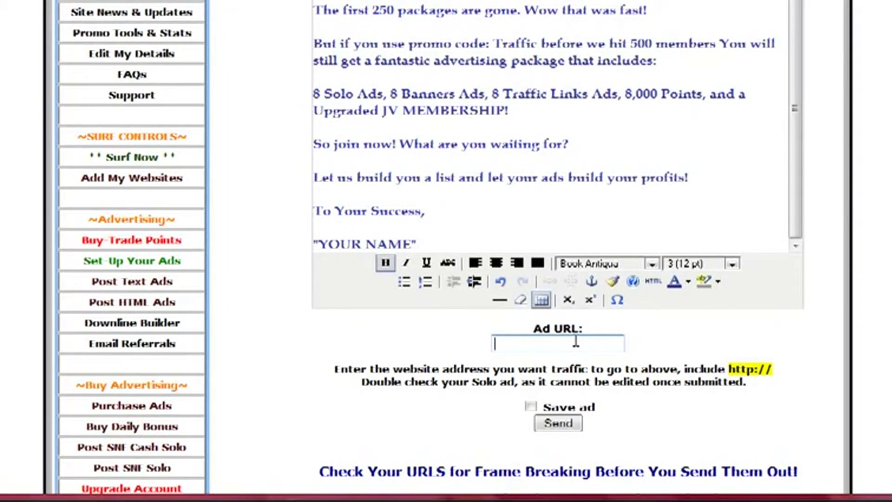
- Paste the referral URL into the Ad URL field and send the solo ad
{"action": "right_click", "coordinate": [576, 341]}
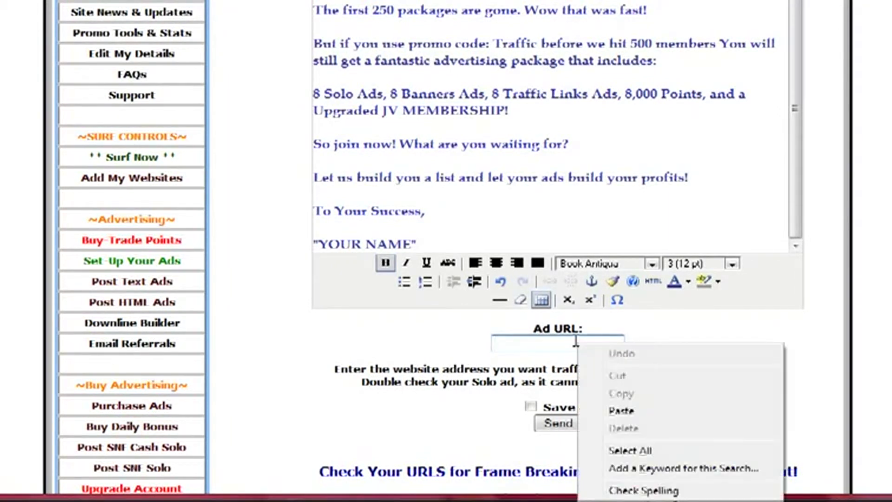
{"action": "left_click", "coordinate": [633, 415]}
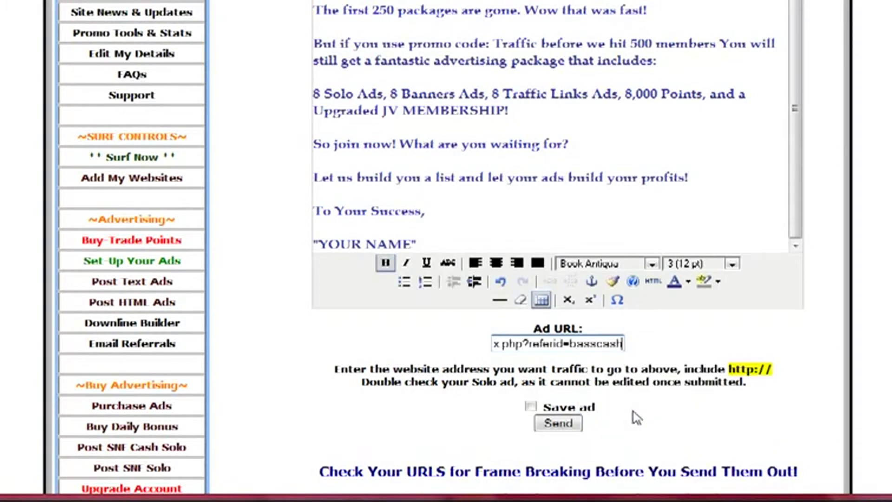
{"action": "left_click", "coordinate": [574, 429]}
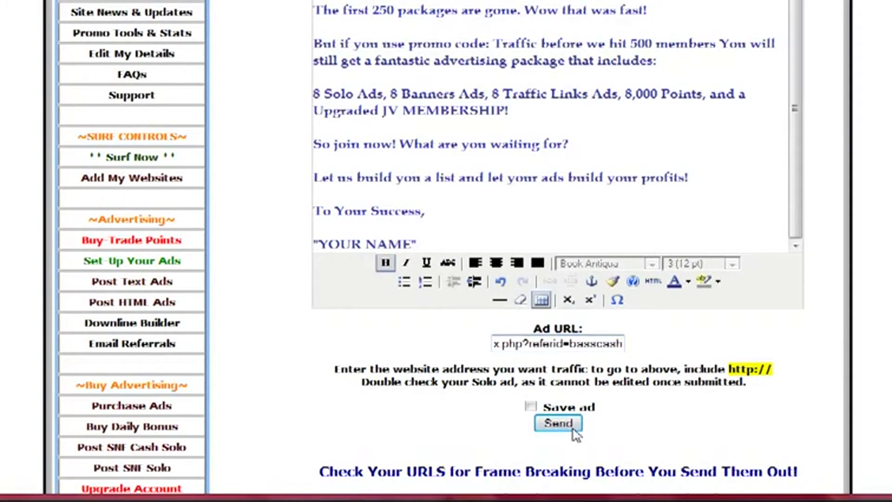